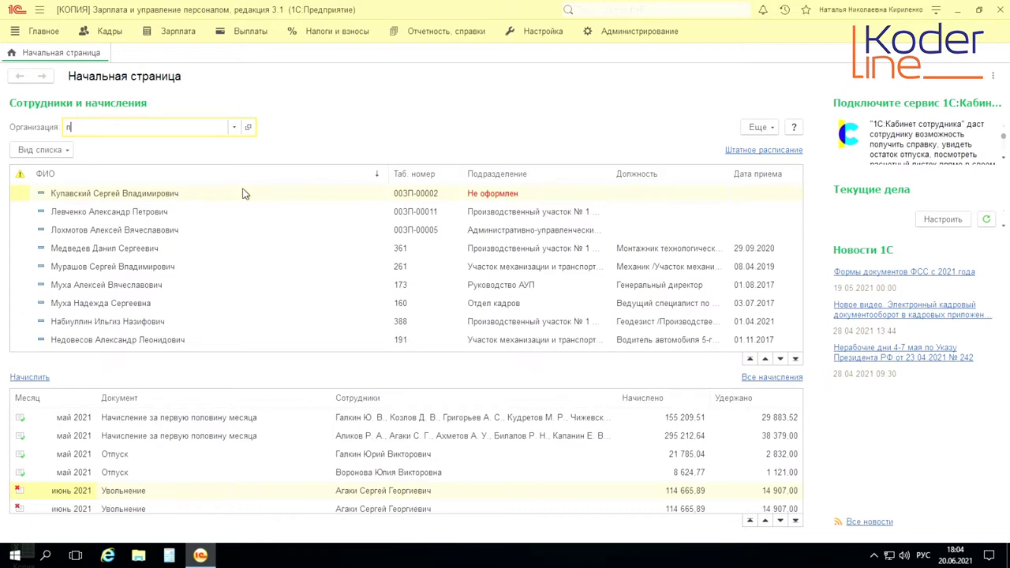
- Create a new dismissal document (Увольнение) in the register of hires, transfers and dismissals
left_click(109, 33)
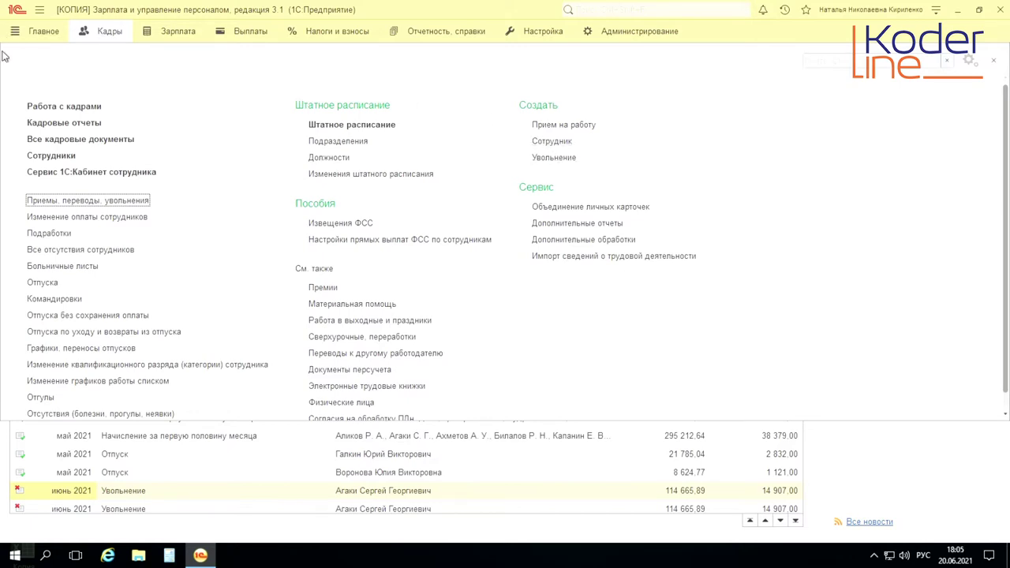
left_click(98, 203)
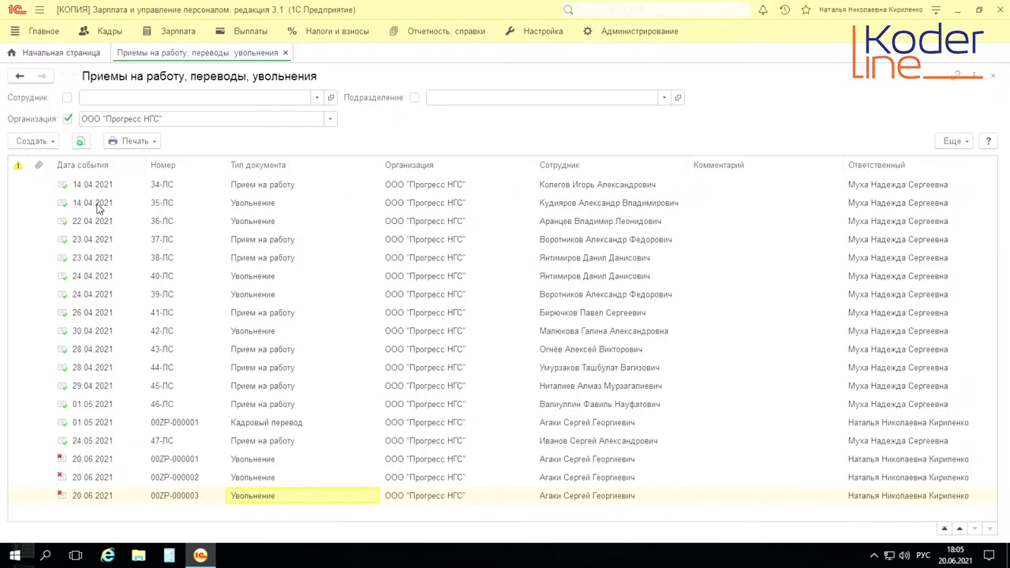
left_click(56, 144)
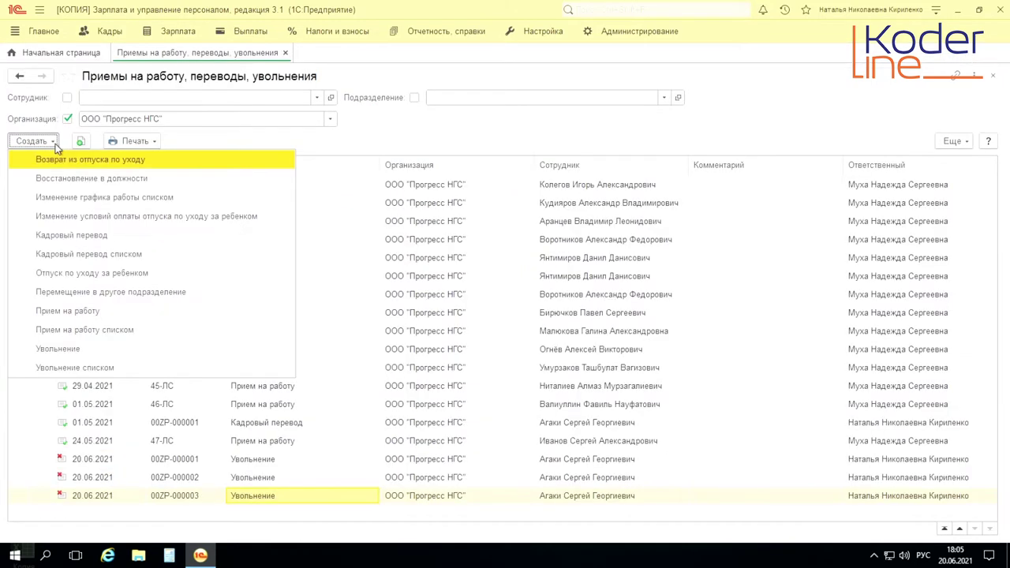
left_click(58, 350)
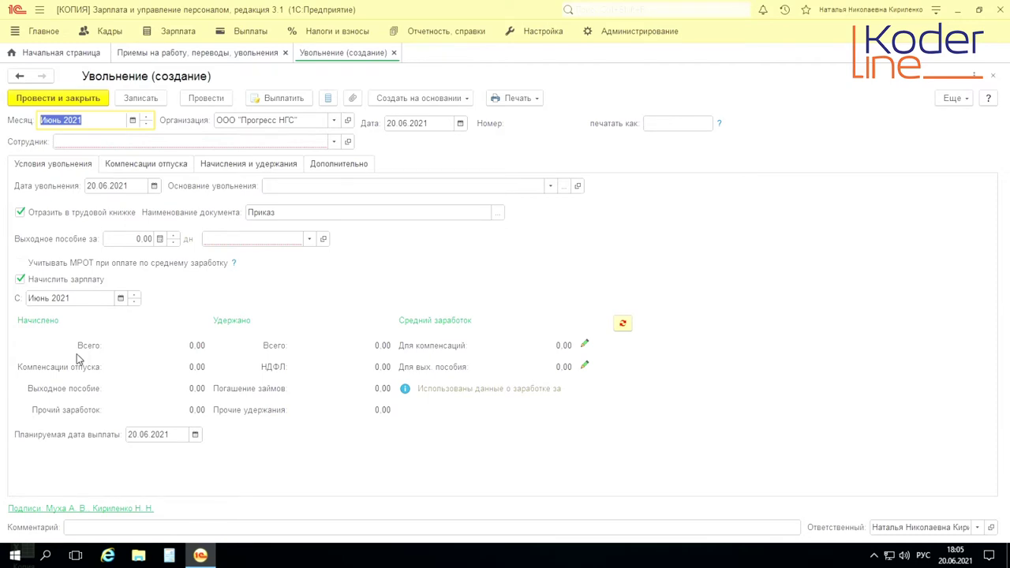
- Fill in the dismissal document's employee with the first person in the employee list
left_click(333, 143)
left_click(97, 215)
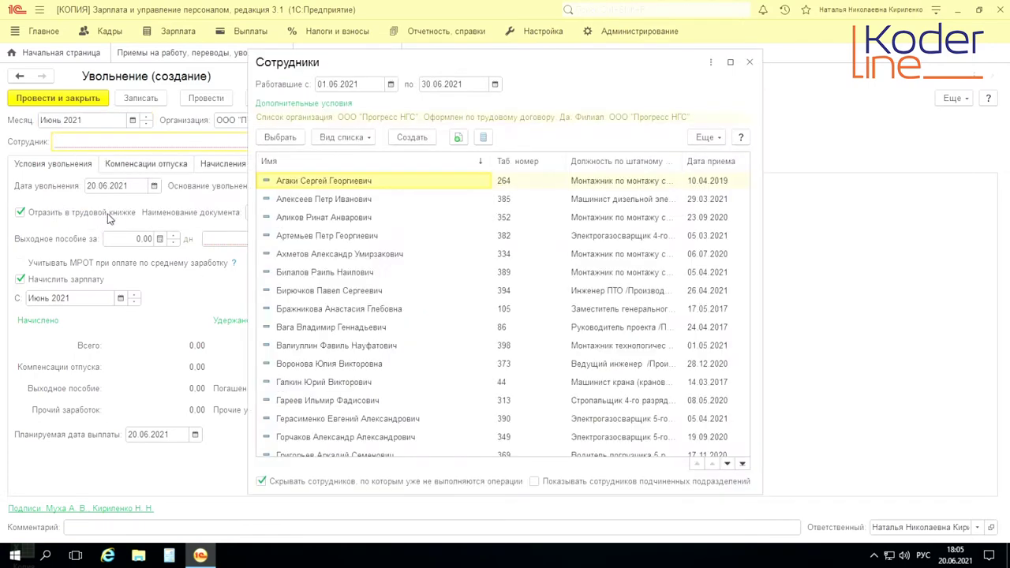
double_click(345, 183)
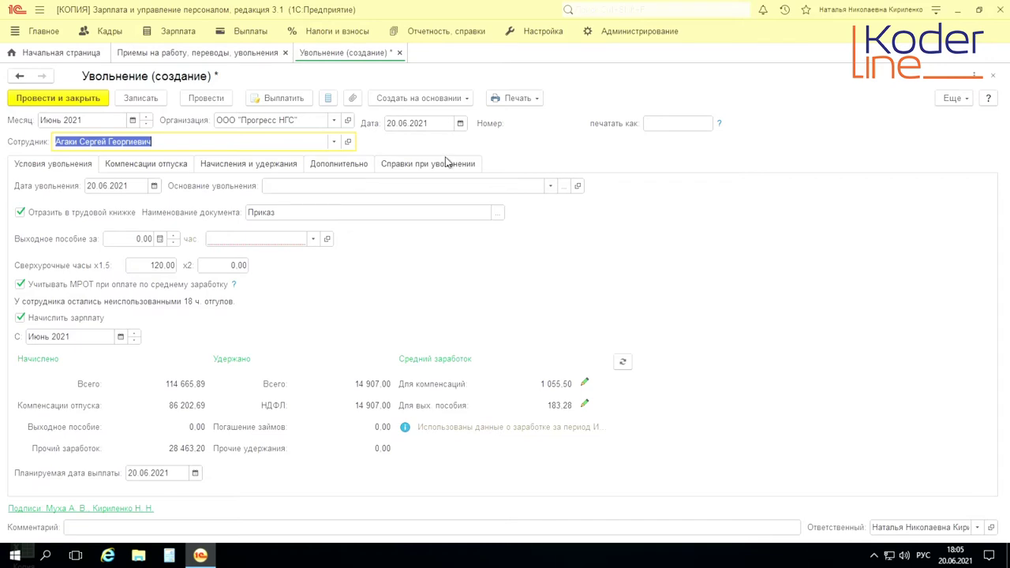
- Check the payroll calculation settings for automatic recalculation of documents during editing, and close the settings
left_click(543, 35)
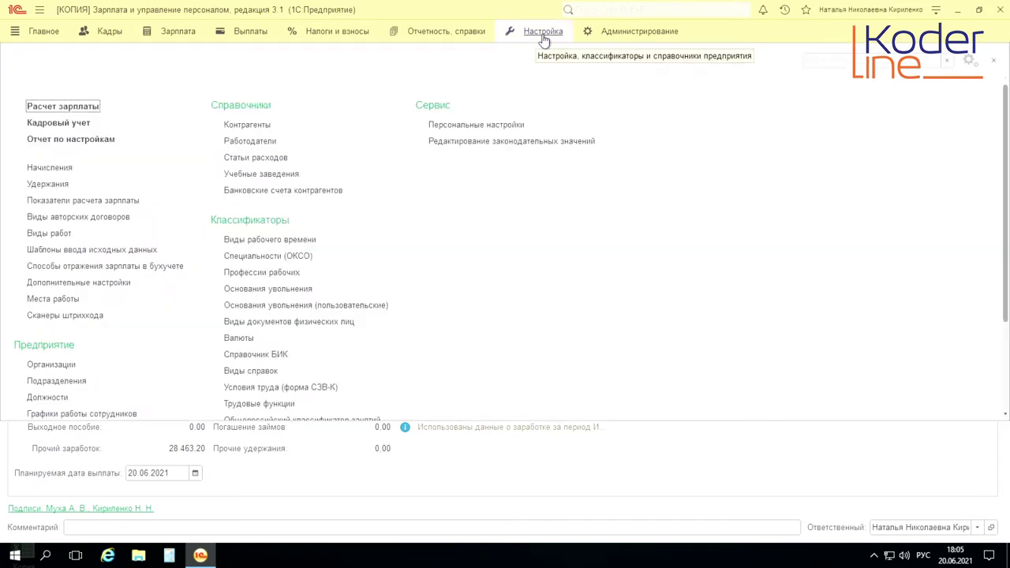
left_click(64, 108)
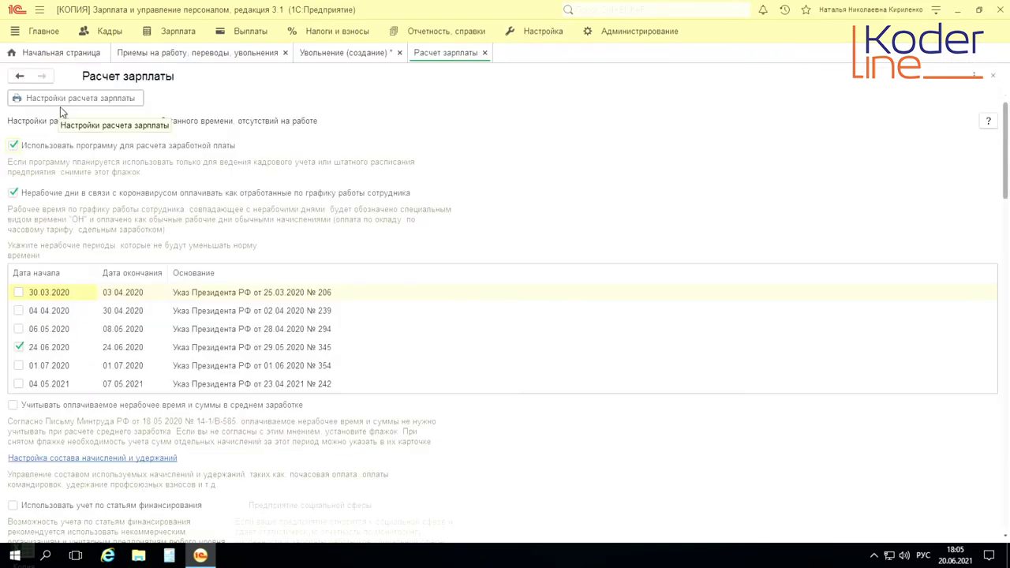
scroll(344, 243, "down", 10)
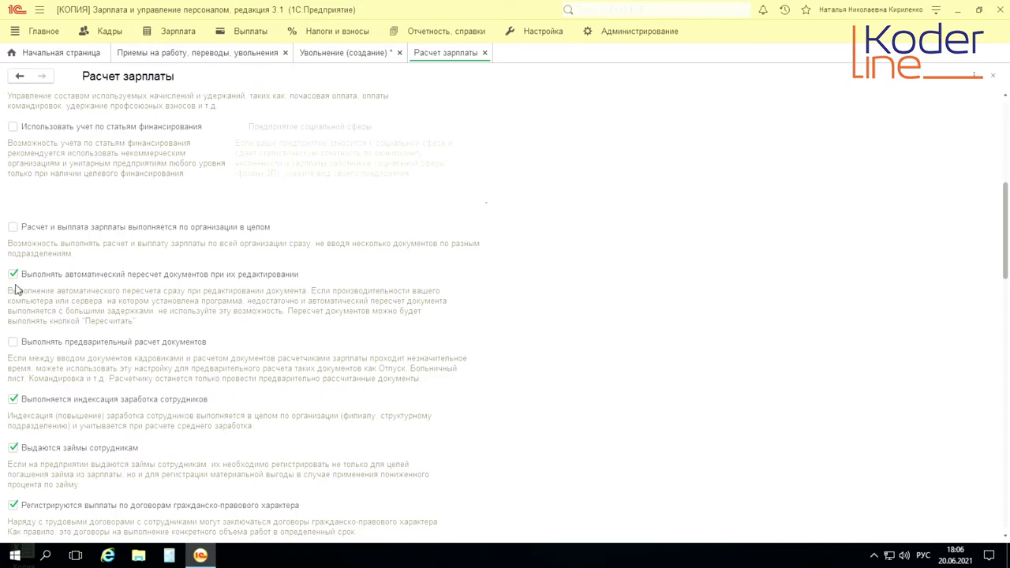
left_click(484, 53)
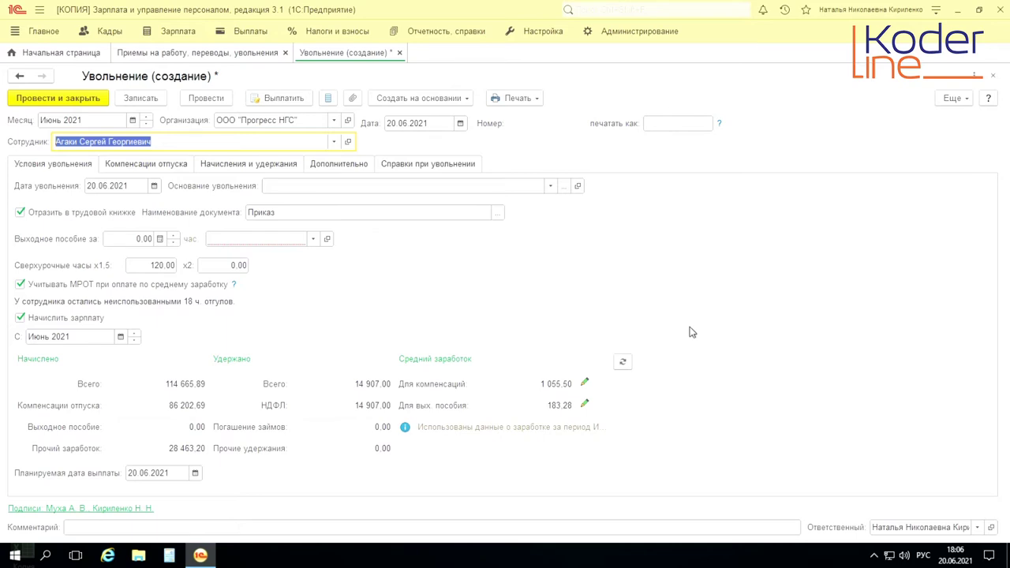
- Review the average earnings data used for compensation and the unused leave compensation, including the additional Северный leave
left_click(590, 388)
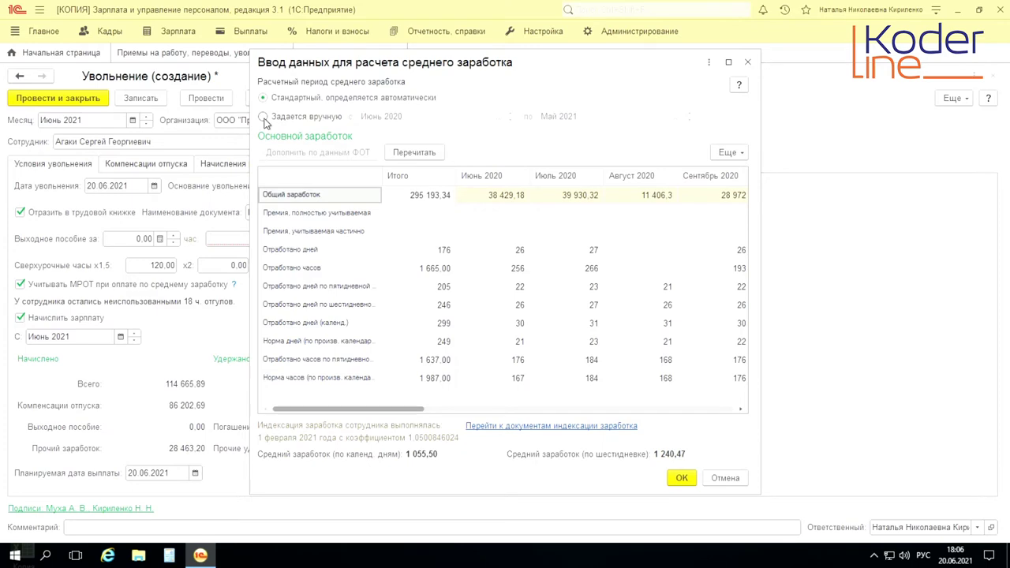
left_click(681, 479)
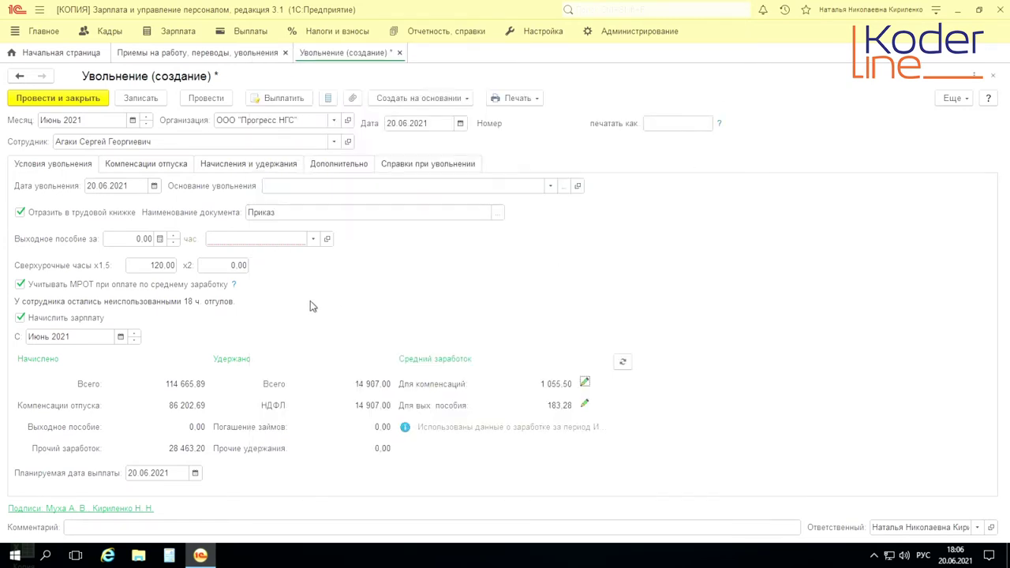
left_click(152, 169)
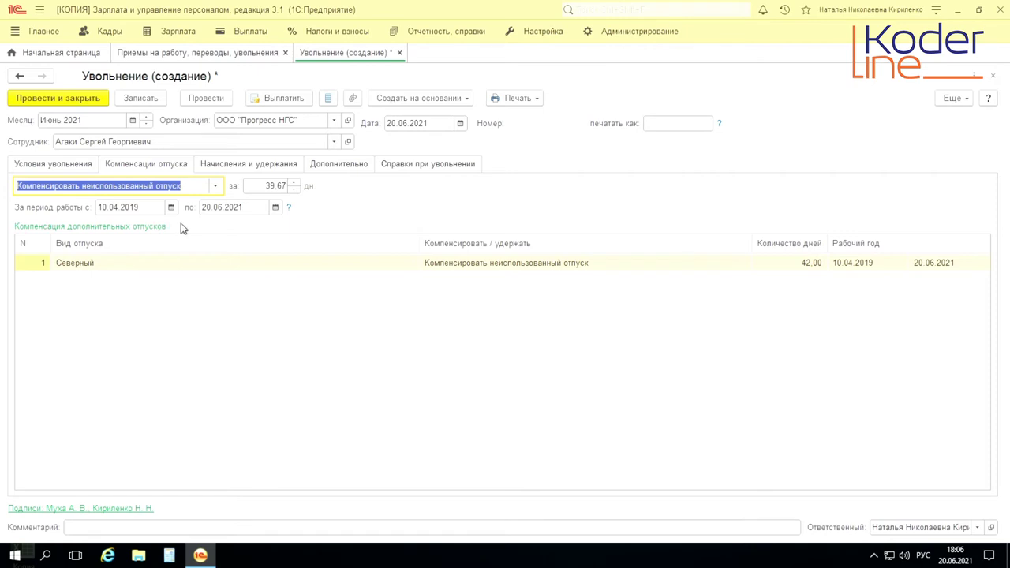
left_click(140, 266)
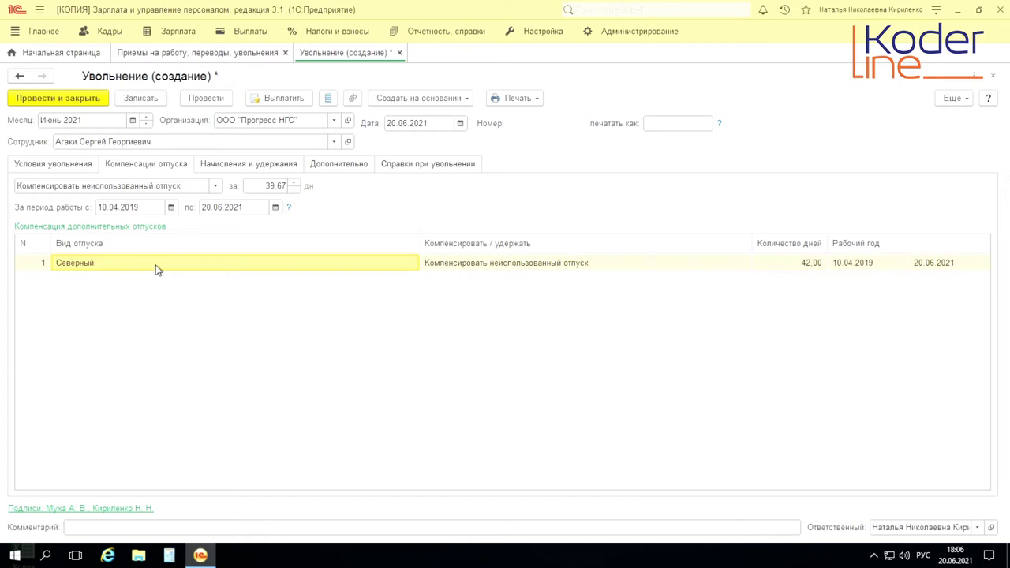
- Review the dismissal document's accruals, personal income tax, loans and insurance contributions
left_click(229, 168)
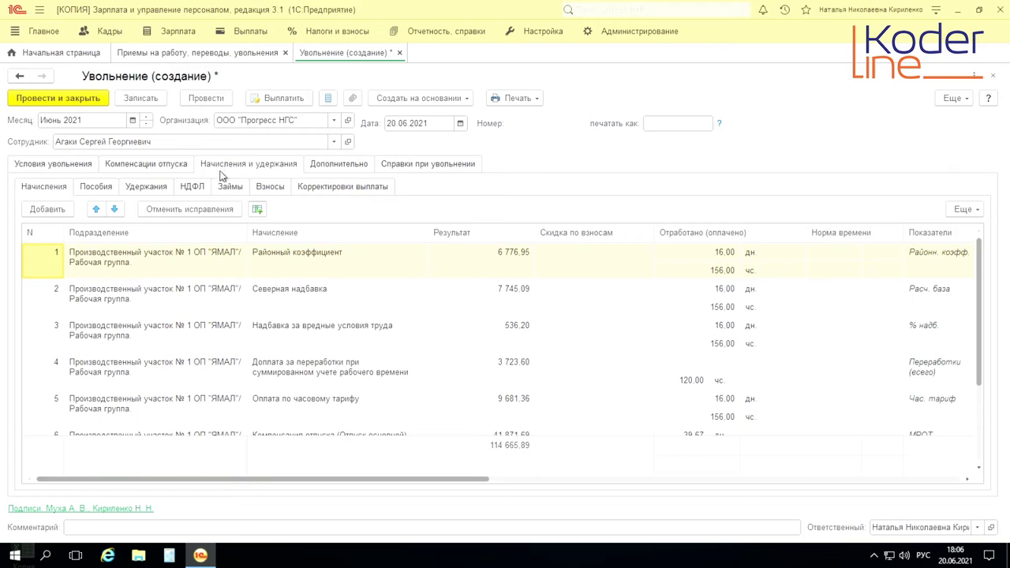
left_click(195, 190)
left_click(230, 190)
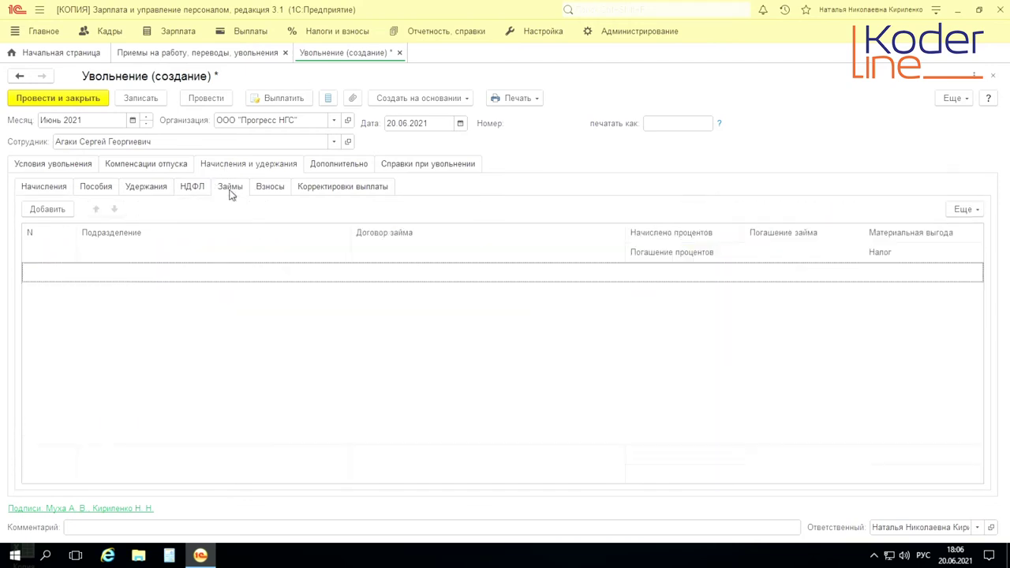
left_click(267, 192)
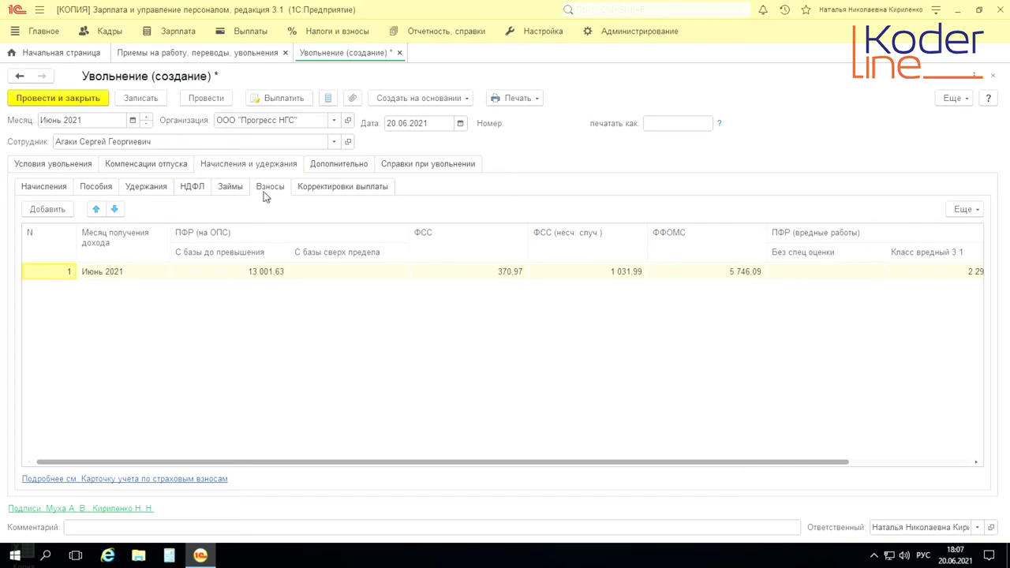
- Post the dismissal document and generate its printable set Комплект документов при увольнении
left_click(202, 101)
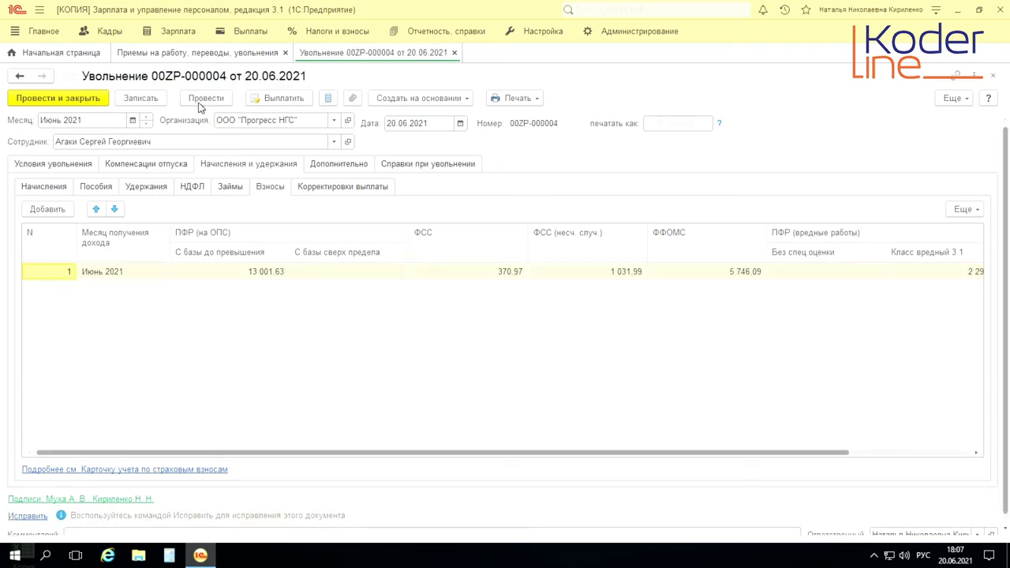
left_click(540, 101)
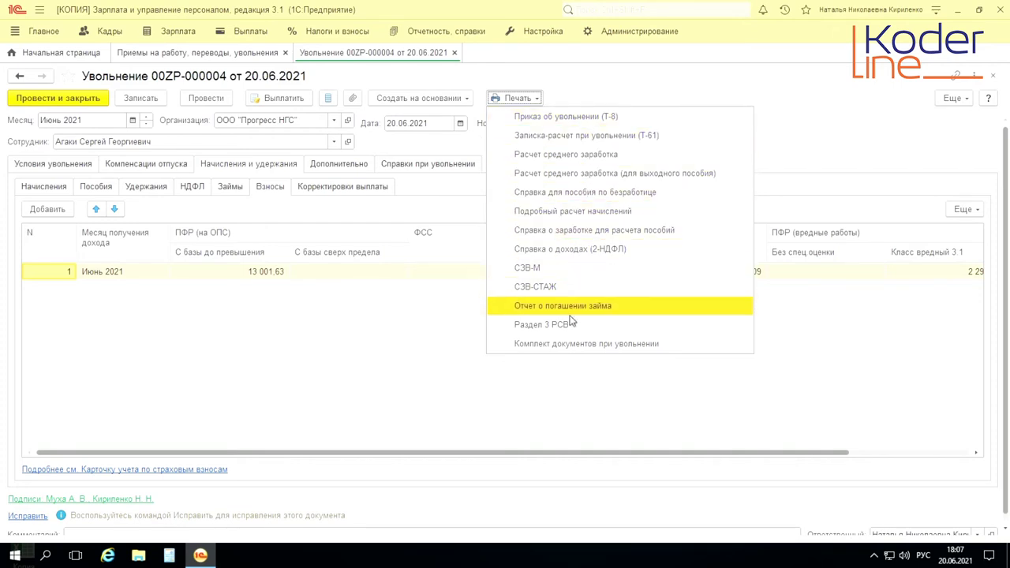
left_click(566, 345)
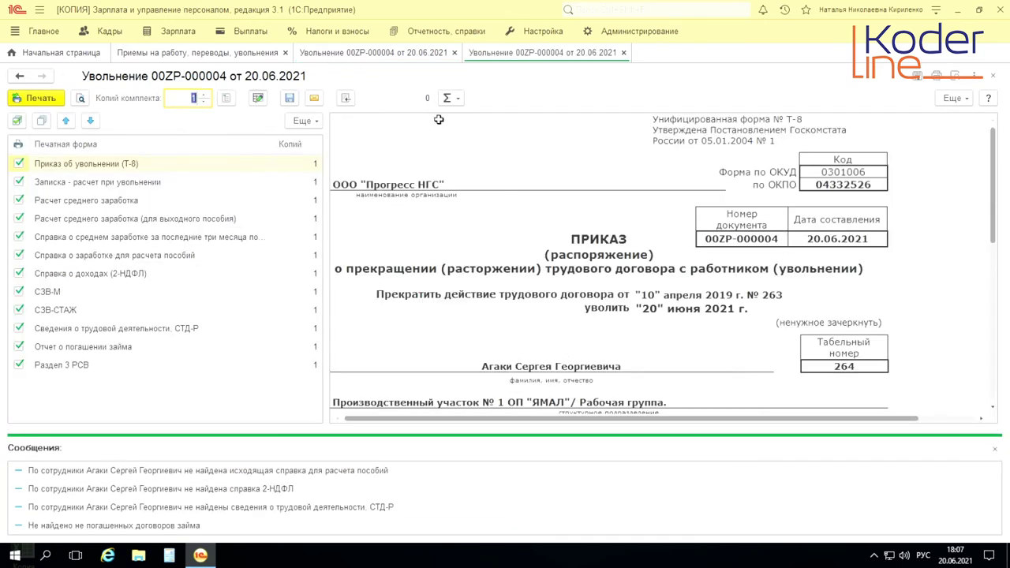
- Generate a 2-НДФЛ income certificate from the dismissal document's certificates section, and return to the dismissal
left_click(323, 58)
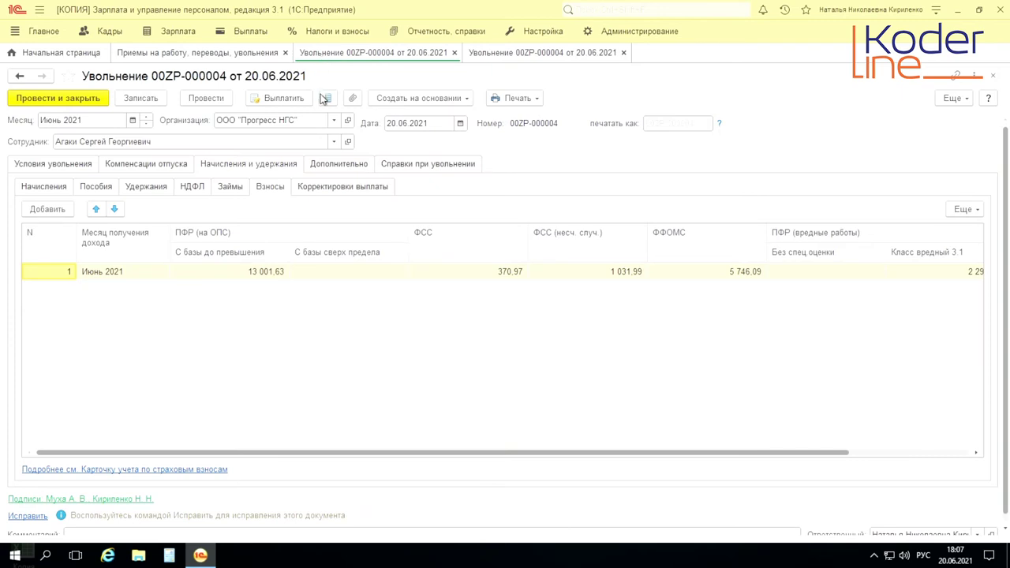
left_click(398, 167)
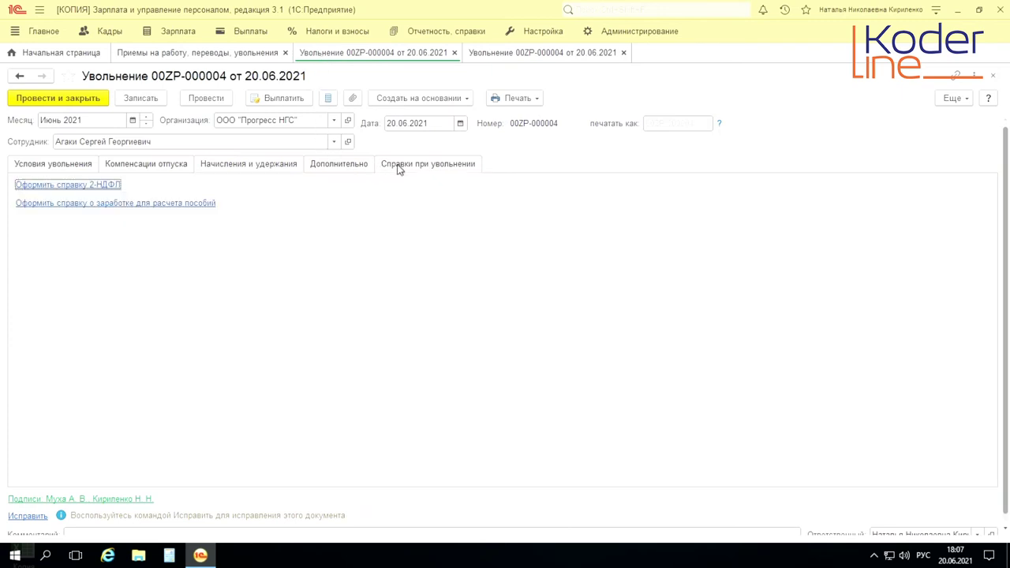
left_click(91, 197)
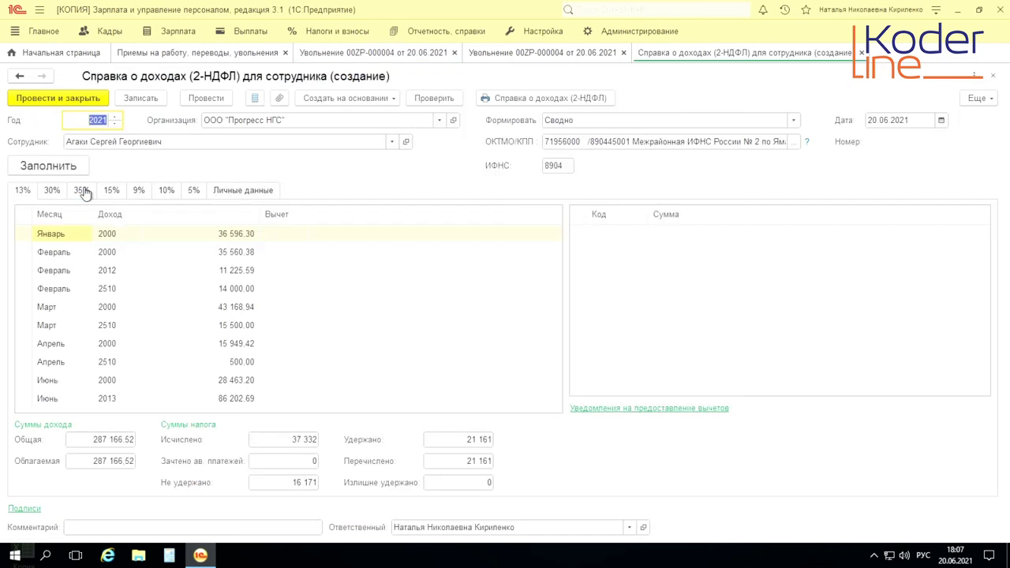
left_click(313, 56)
- Generate the earnings certificate for benefit calculation from the dismissal document, and return to the dismissal
left_click(101, 207)
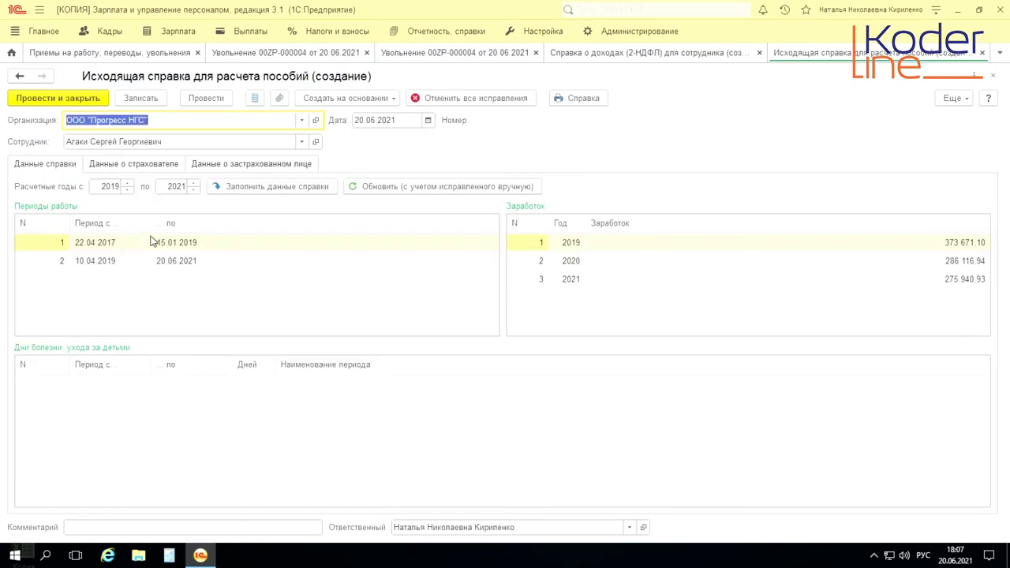
left_click(397, 60)
left_click(309, 57)
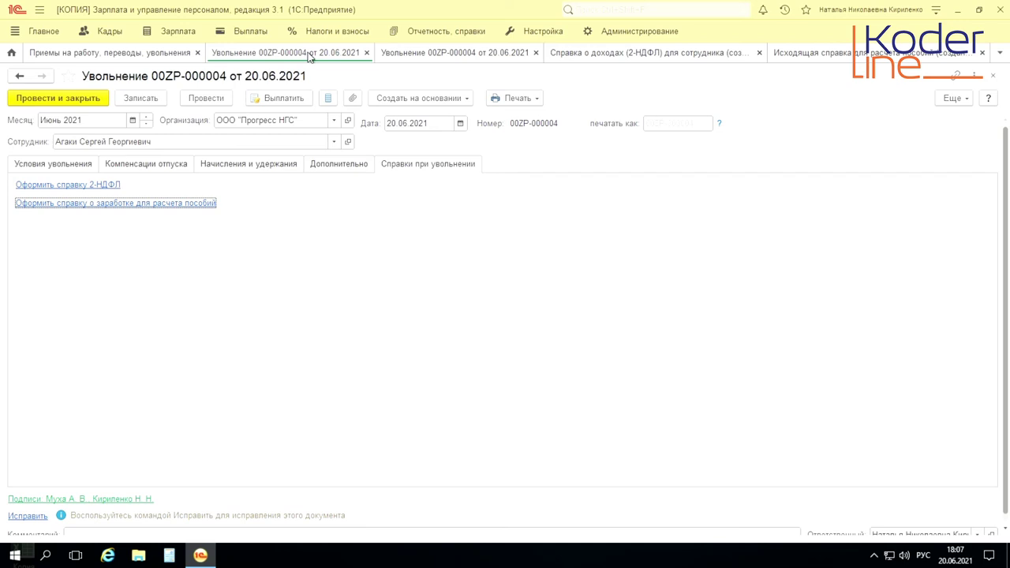
- Post the payment statements for the dismissal document's accrued pay, and open the list of all payroll payment statements
left_click(284, 98)
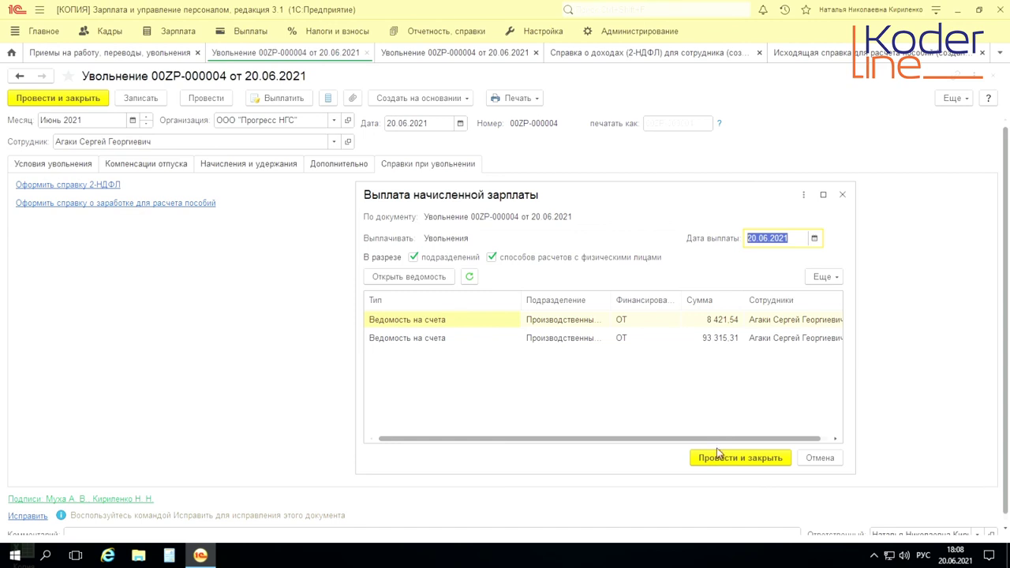
left_click(742, 460)
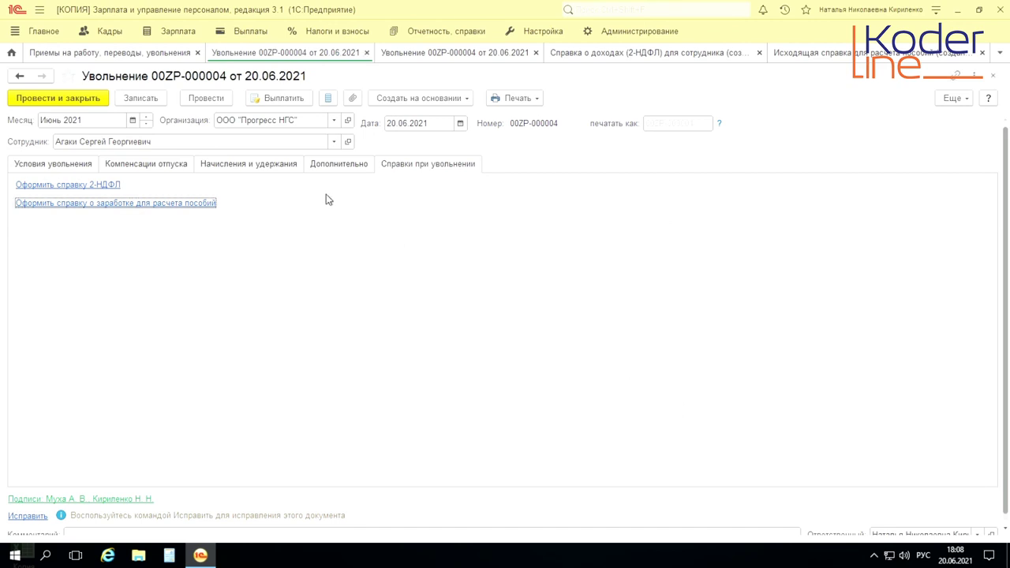
left_click(262, 36)
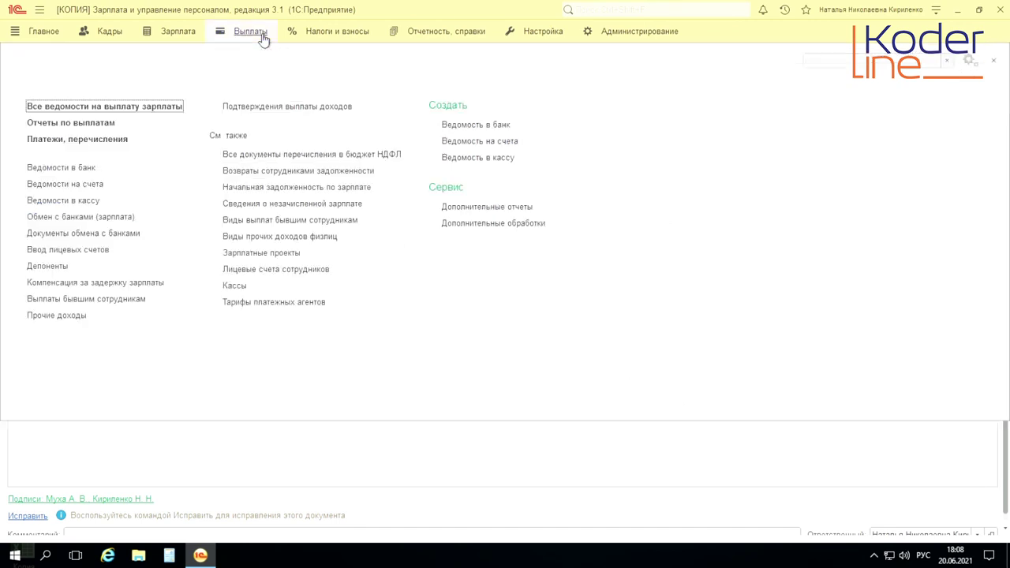
left_click(130, 105)
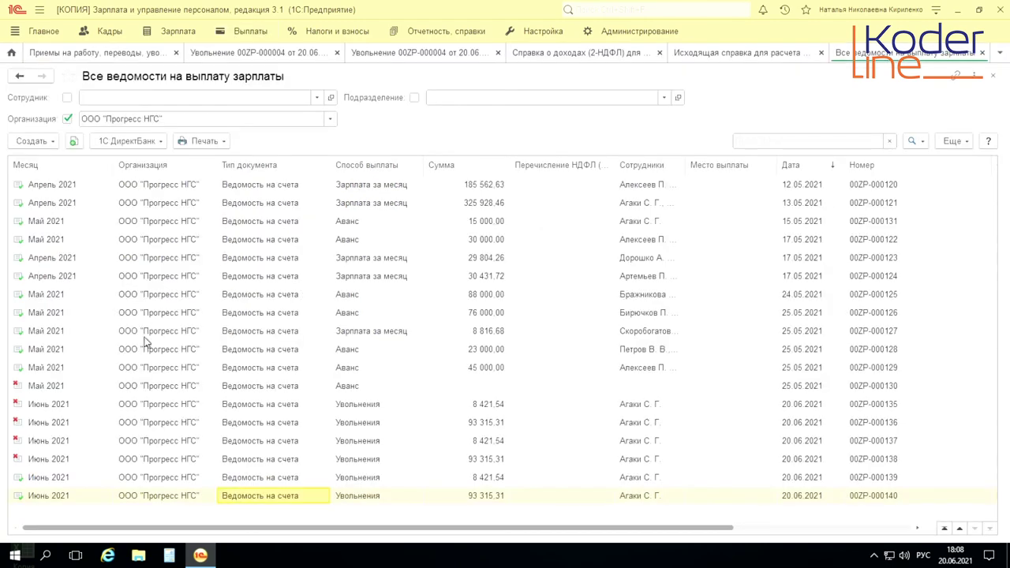